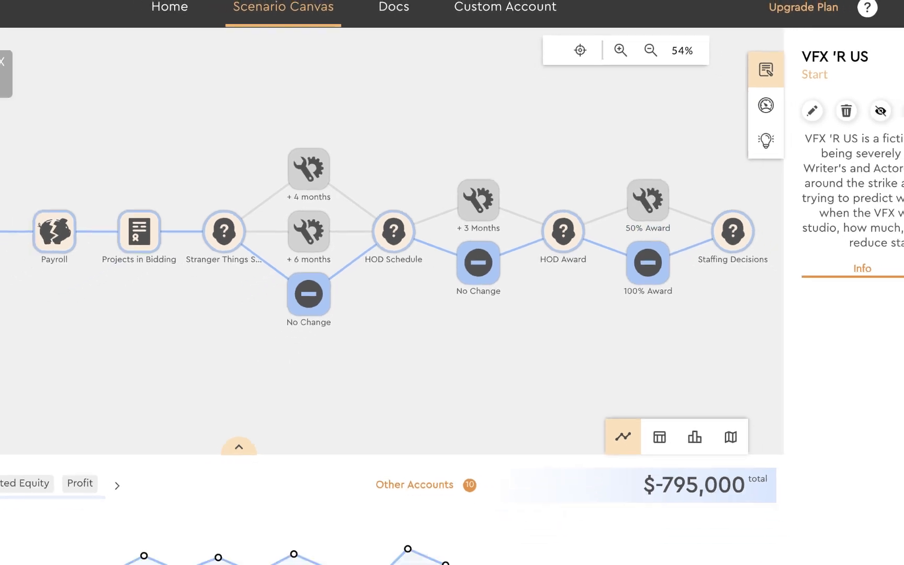
- Review the details of the Bank Balance, Fixed Costs and Payroll events, including both Payroll entries
left_click(98, 173)
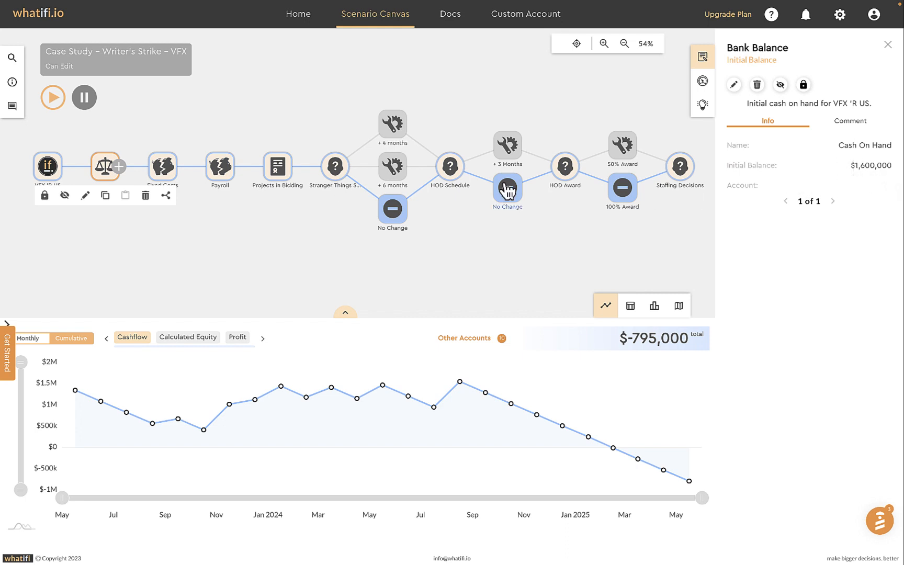
left_click(179, 169)
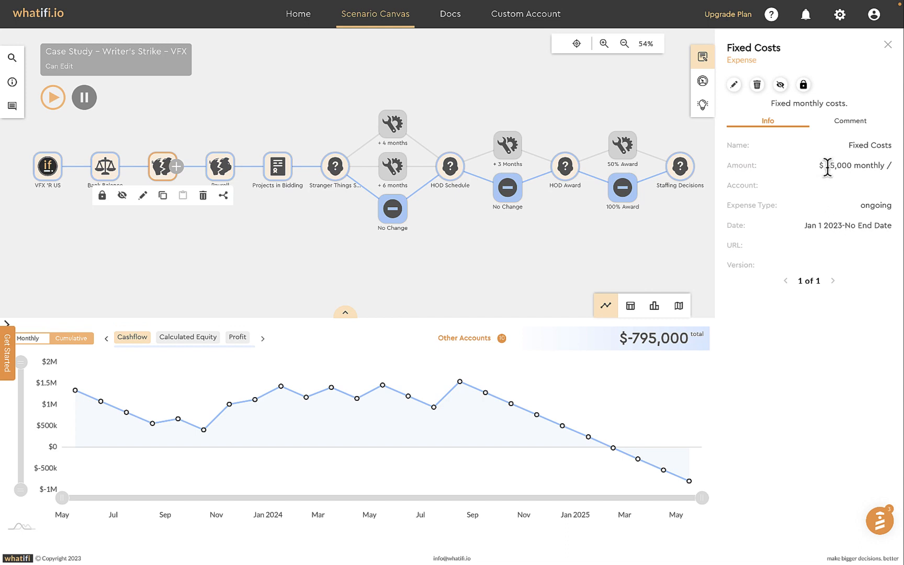
left_click(222, 171)
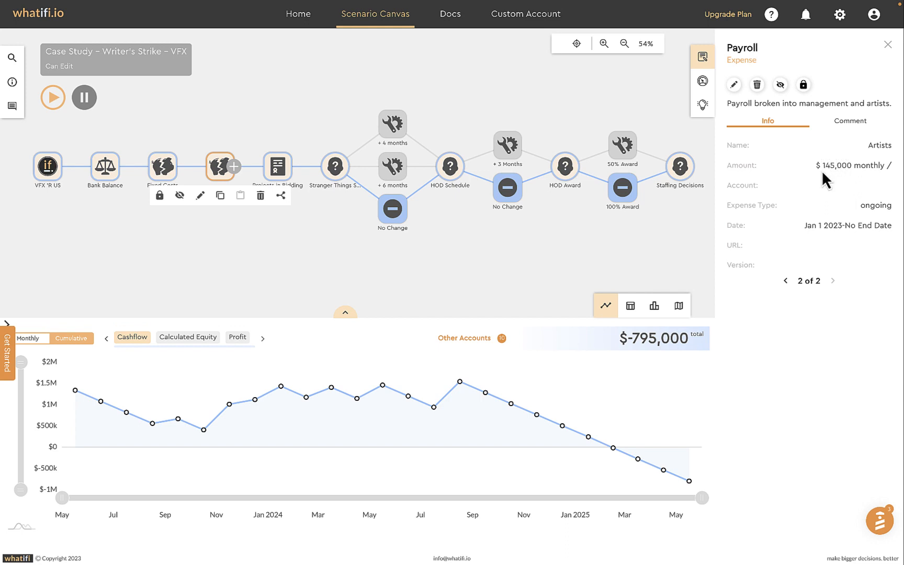
left_click(785, 281)
- Open the Projects in Bidding event and review the Stranger Things - Season 5 and House of the Dragon - Season 2 contract terms
left_click(277, 170)
double_click(277, 169)
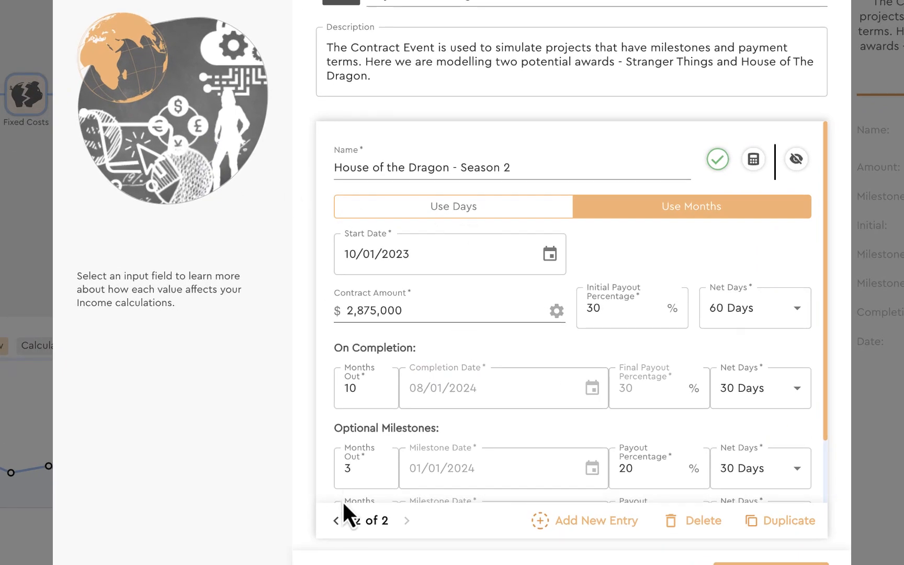
left_click(336, 520)
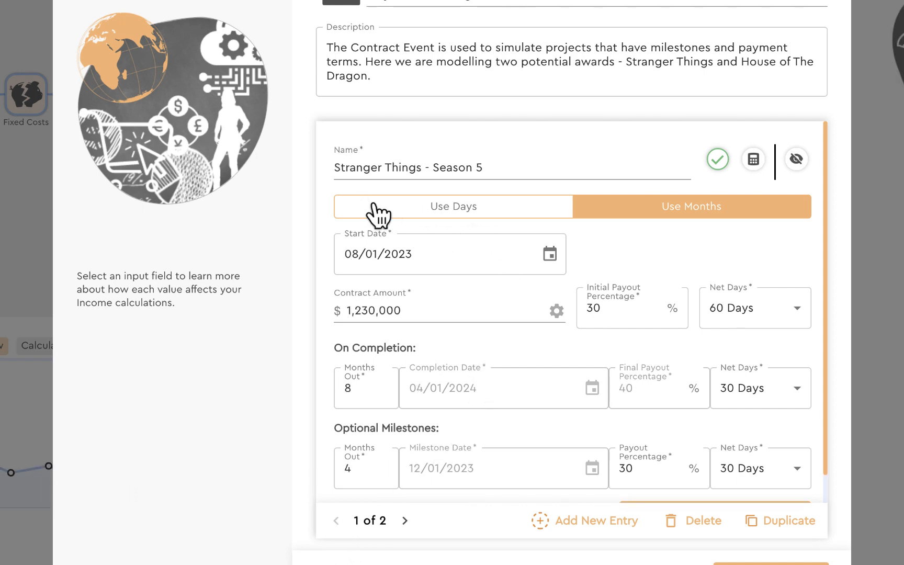
left_click(406, 520)
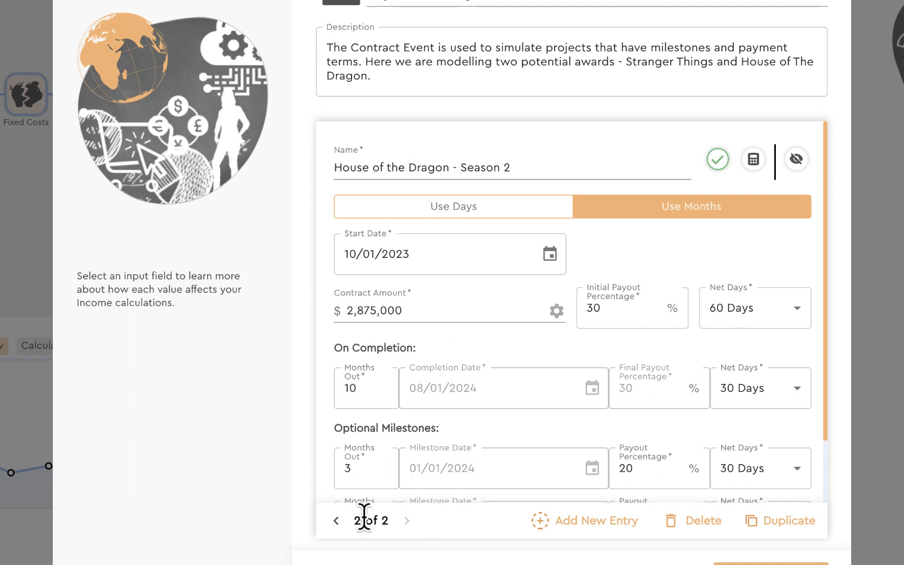
left_click(336, 520)
scroll(410, 373, "down", 1)
scroll(410, 371, "down", 5)
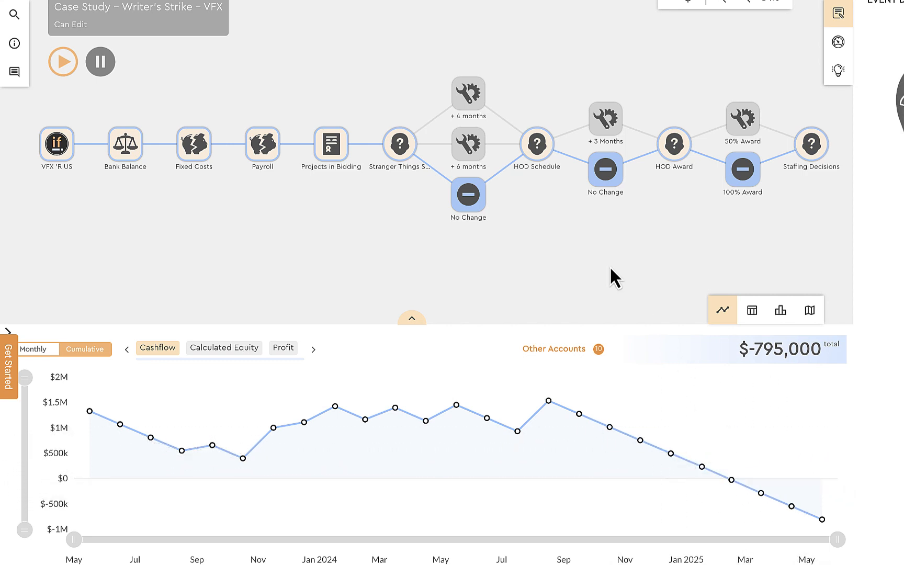
- Show the Decision Engine and unlock the No Change option of the Stranger Things schedule decision
left_click(838, 43)
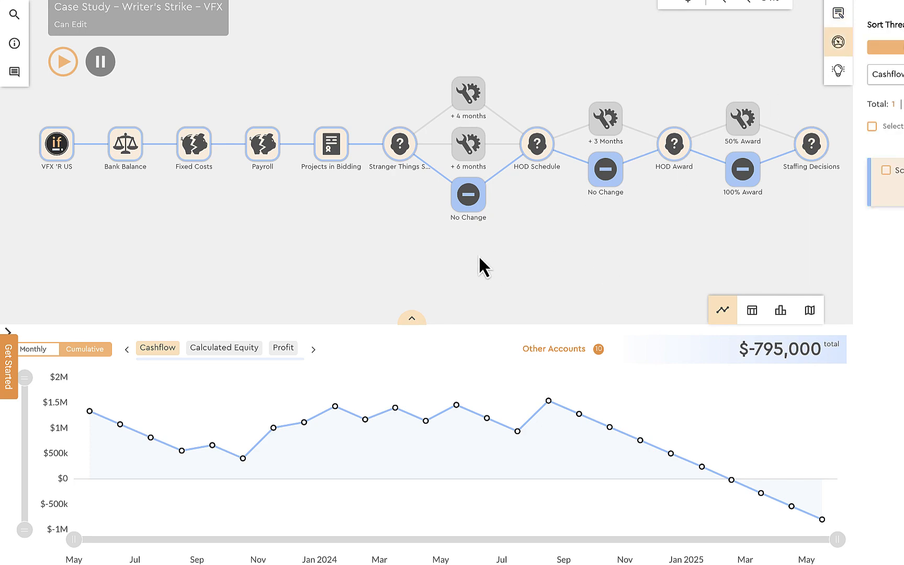
left_click(467, 205)
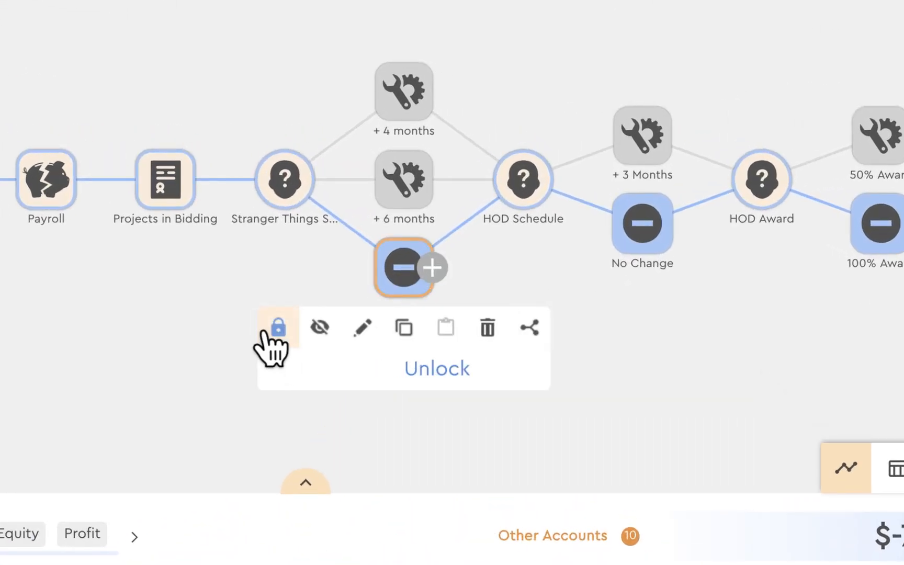
left_click(281, 327)
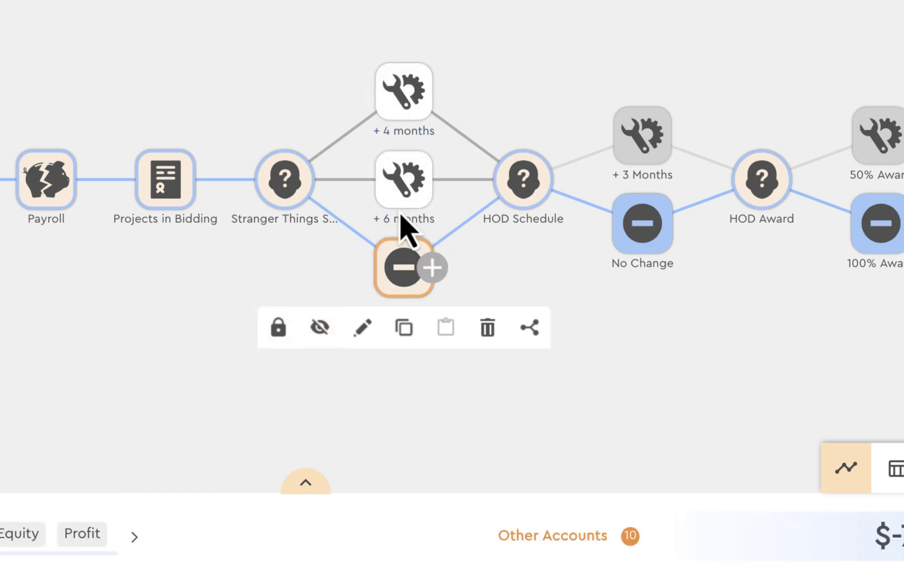
- Review the settings of the + 4 months and + 6 months modifiers for the Stranger Things contract
left_click(403, 93)
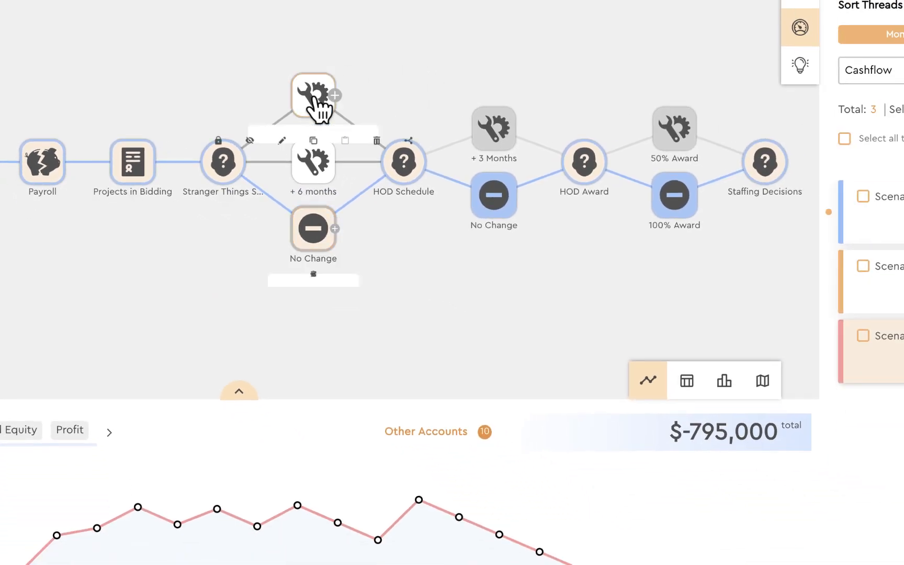
double_click(314, 99)
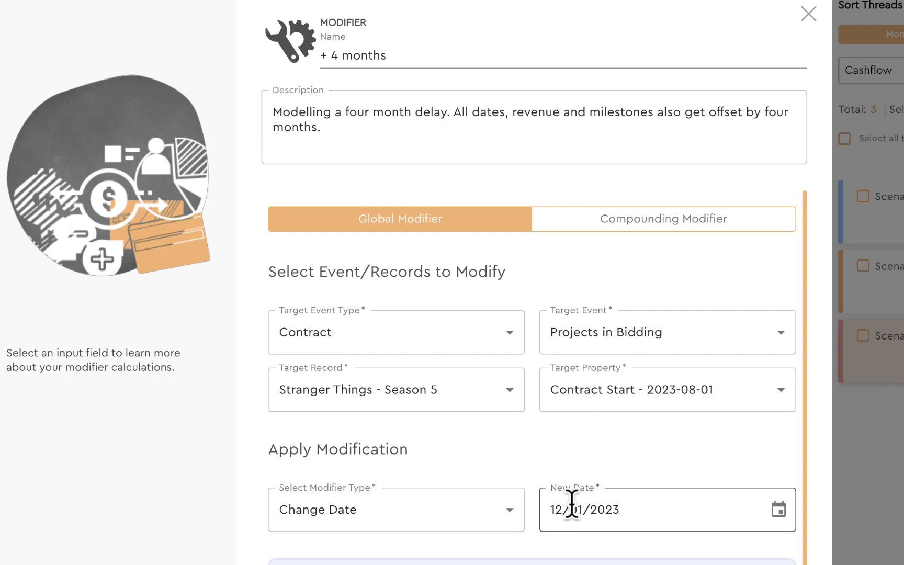
left_click(808, 14)
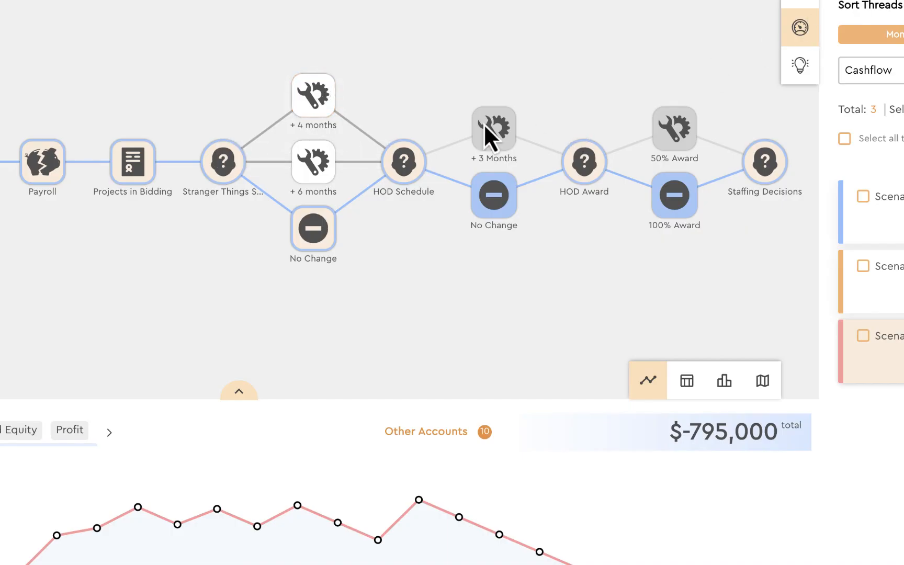
left_click(315, 173)
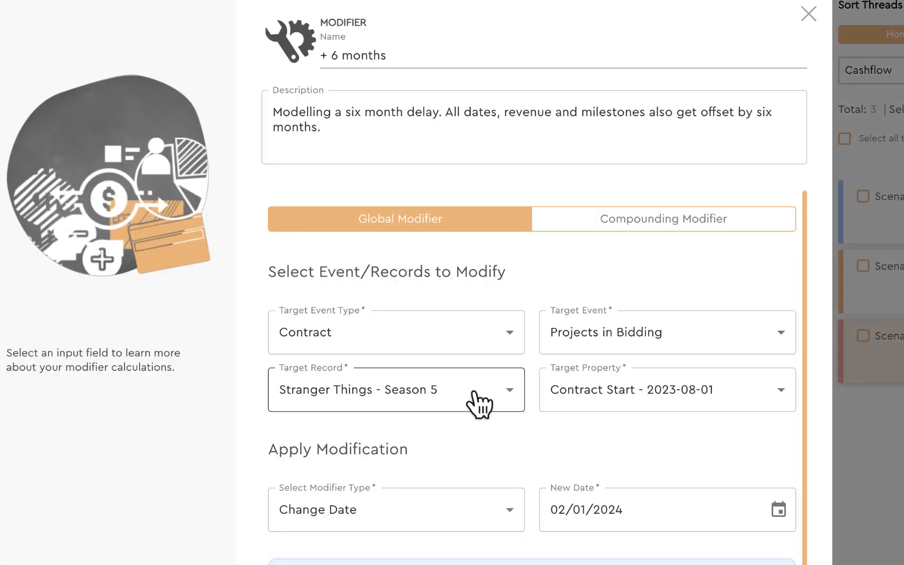
left_click(809, 14)
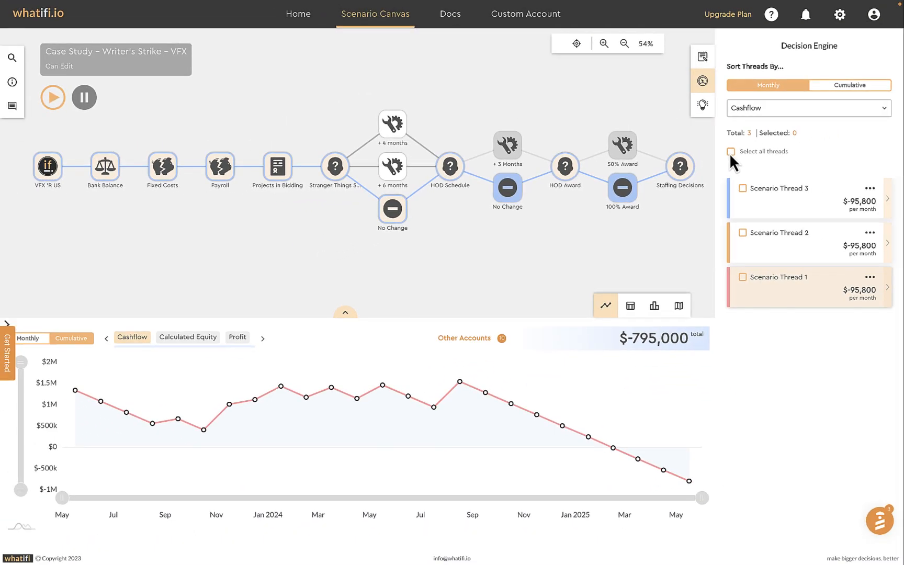
- Unlock the No Change option of the HOD Schedule decision and select all scenario threads for comparison in the cashflow chart
left_click(730, 152)
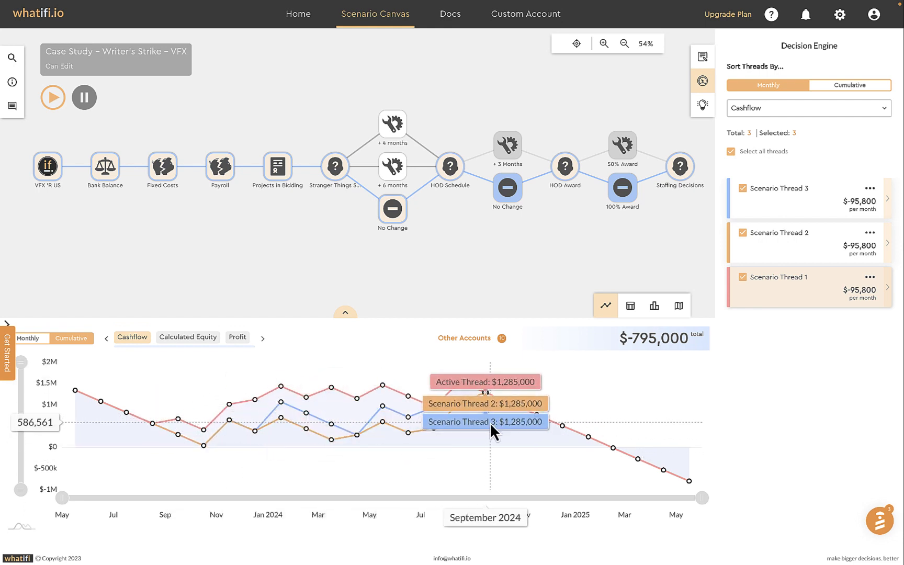
left_click(507, 187)
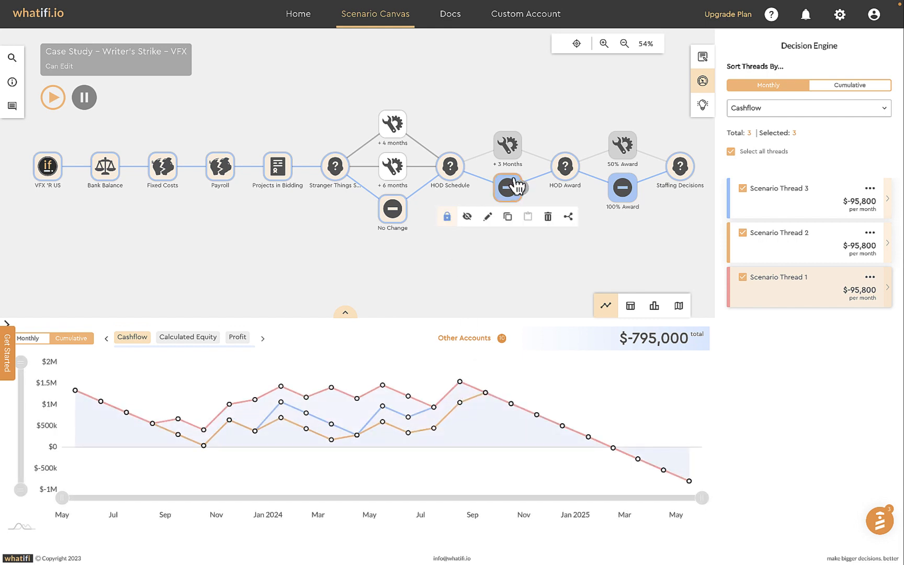
left_click(447, 217)
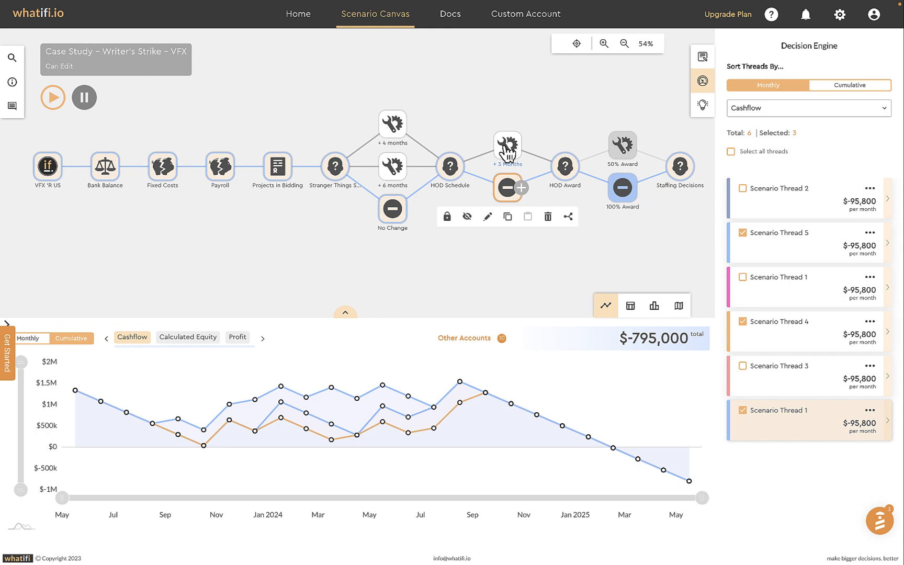
left_click(730, 152)
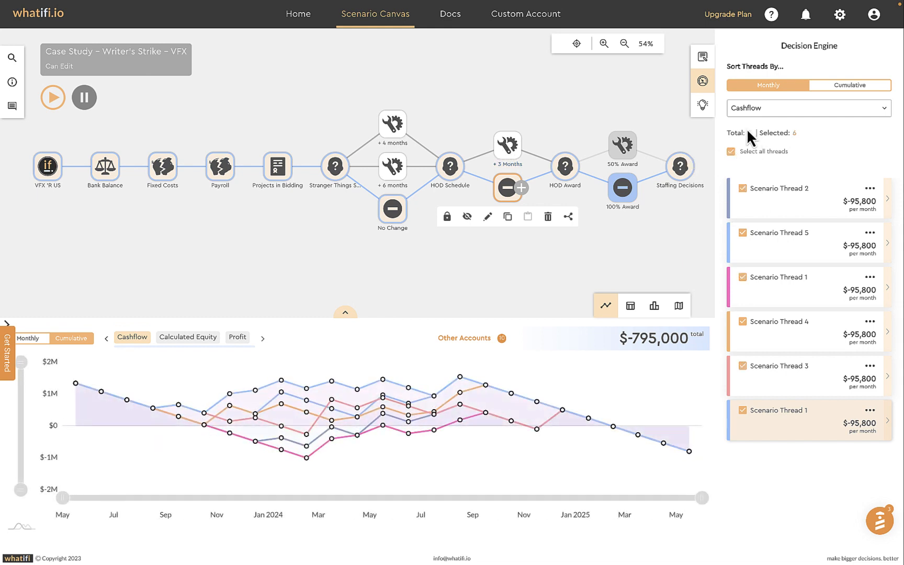
- Enlarge the cashflow chart, unlock the 100% Award option of the HOD Award decision and include all scenario threads
left_click(349, 314)
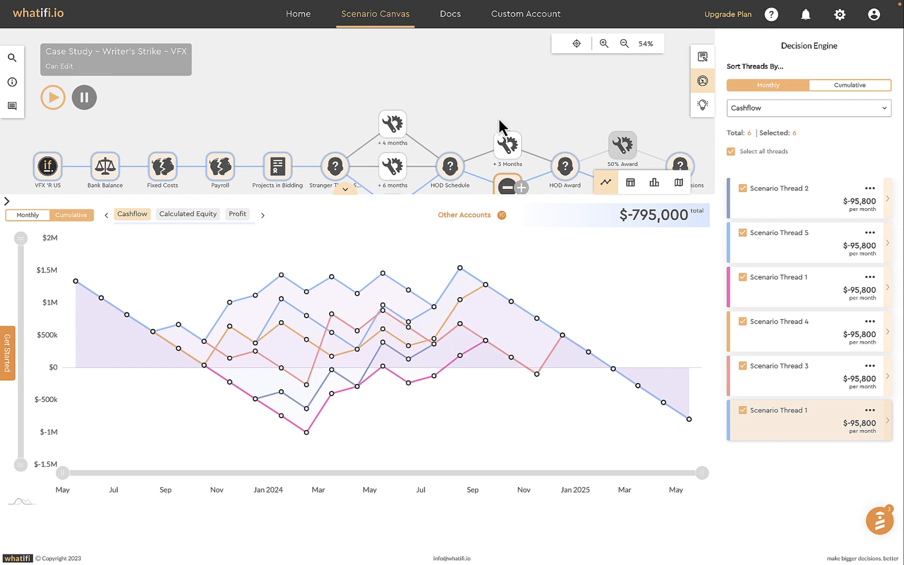
left_click_drag(561, 102, 370, 52)
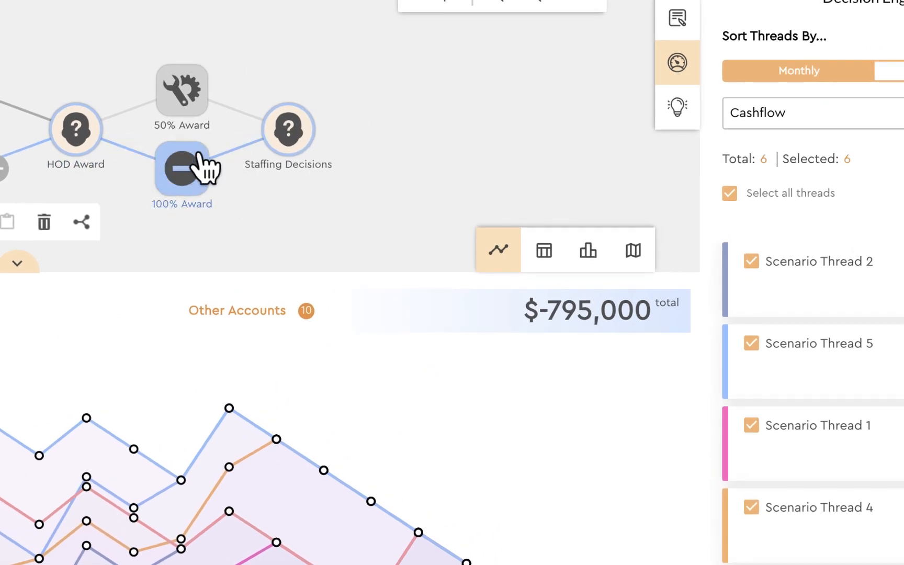
left_click(185, 180)
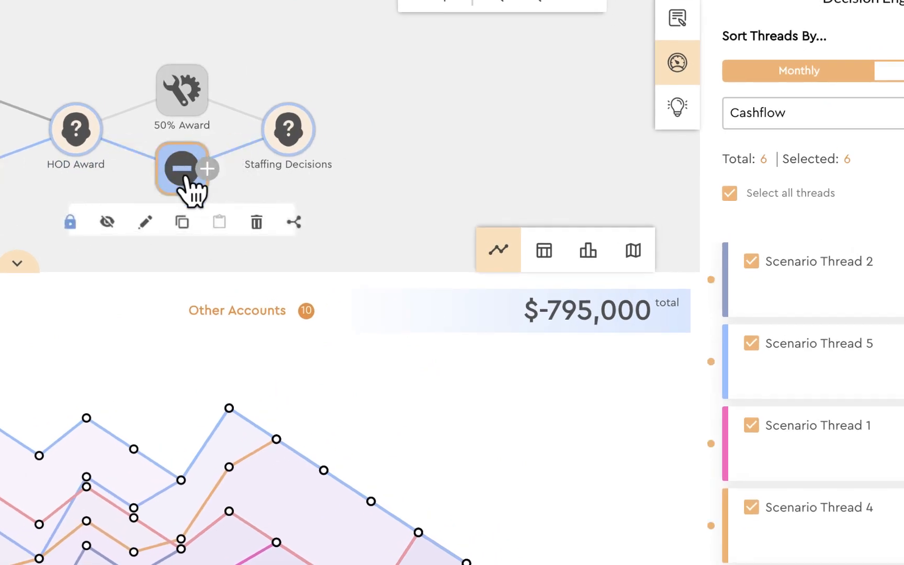
left_click(78, 222)
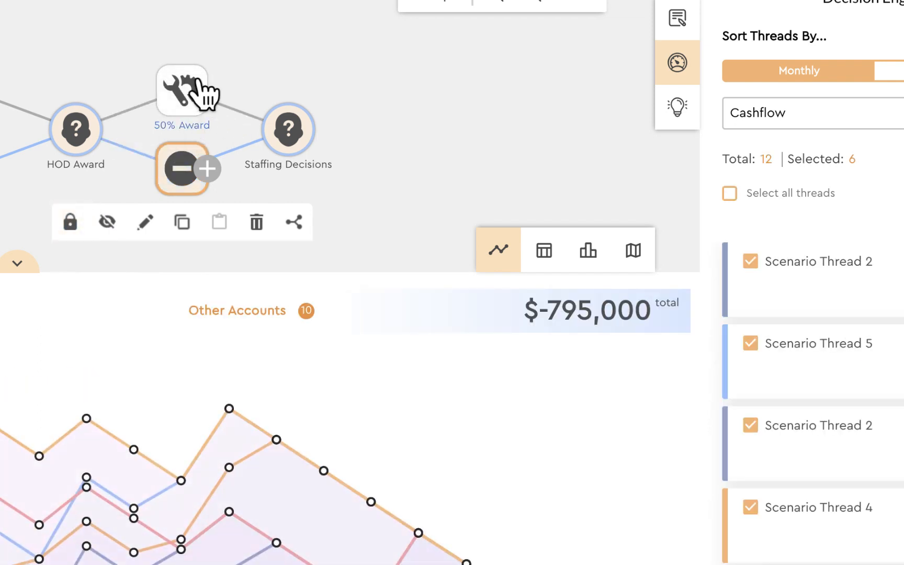
left_click(730, 196)
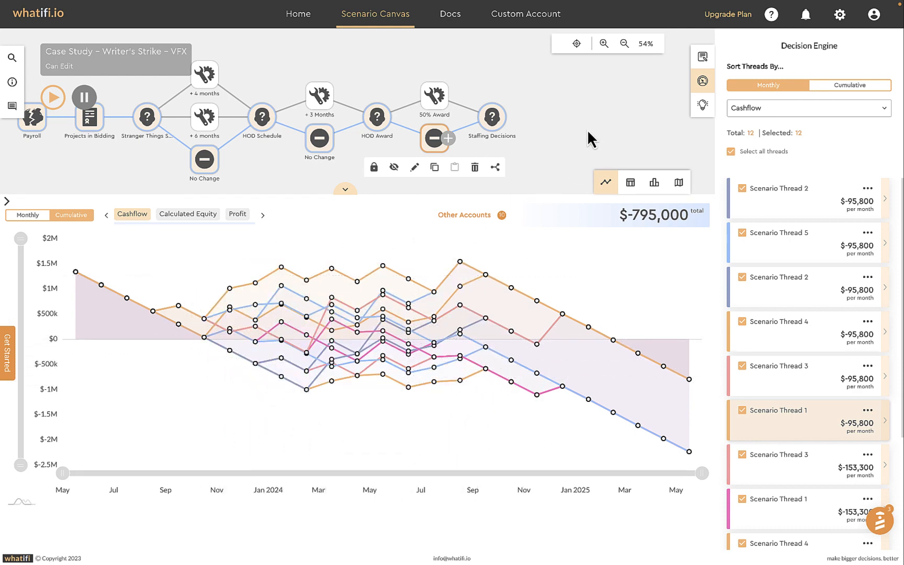
left_click_drag(587, 132, 570, 124)
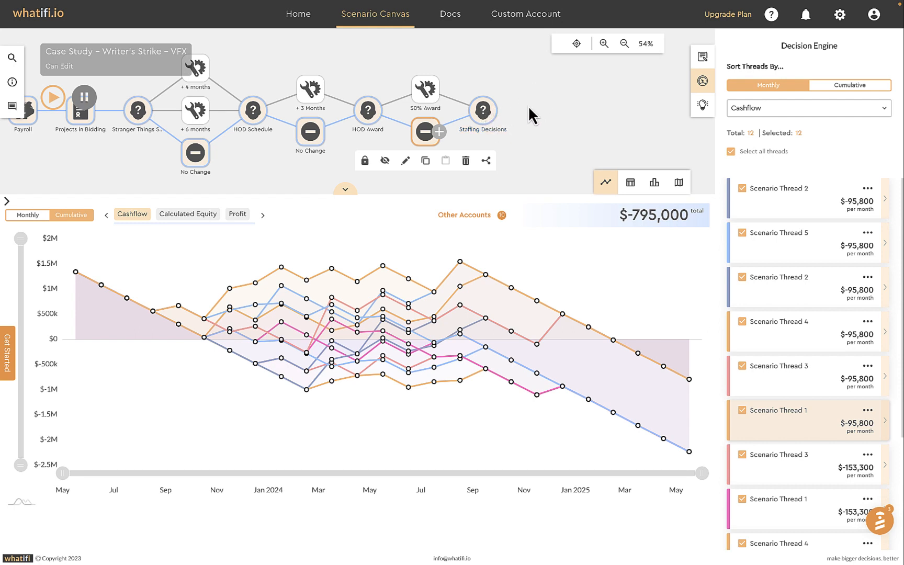
left_click_drag(263, 158, 347, 159)
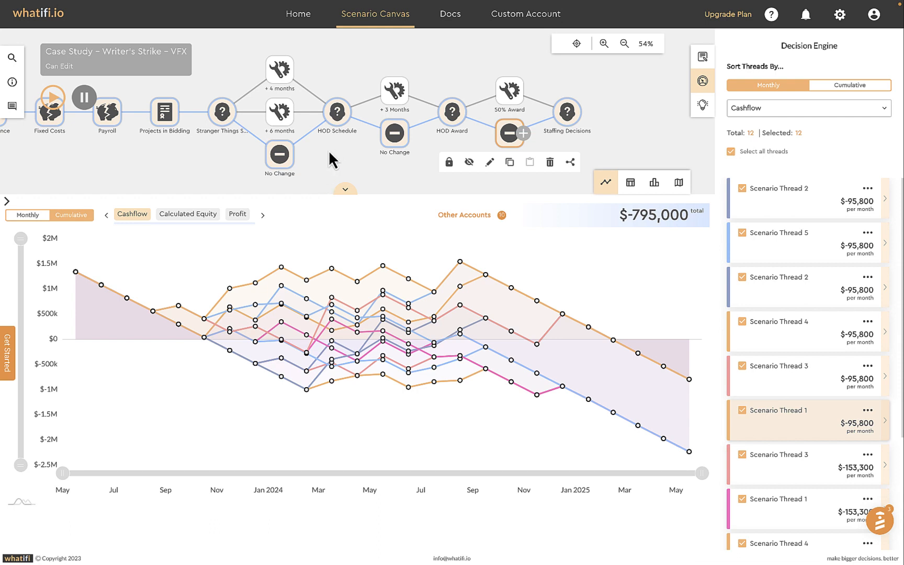
left_click_drag(347, 157, 407, 157)
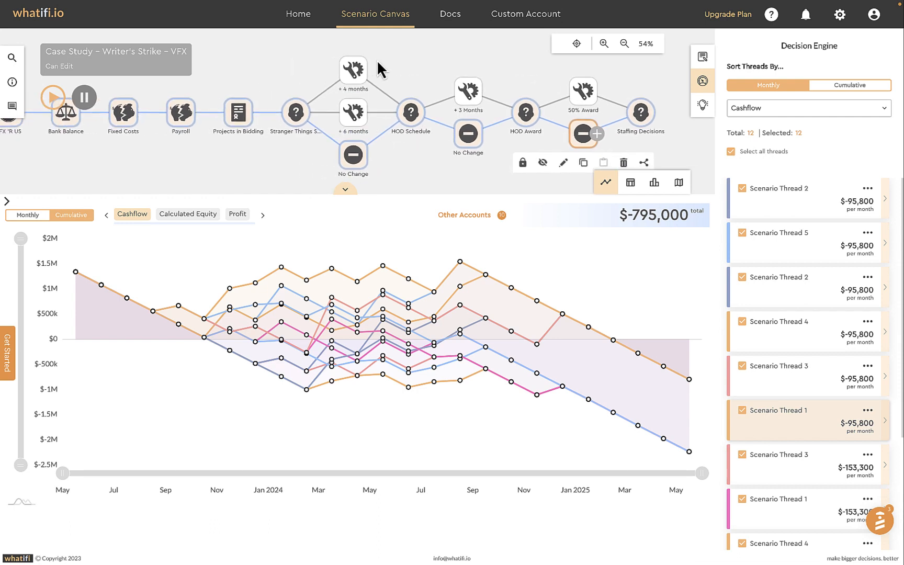